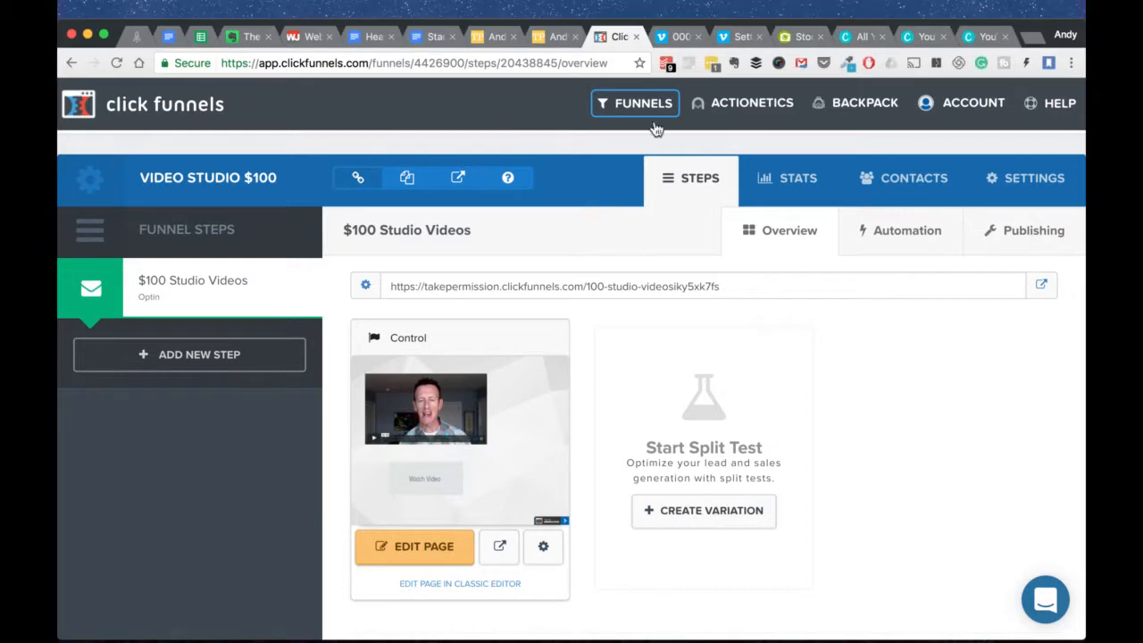
- Switch to Vimeo and look over the page of the "000 - Video Studio Intro" video
{"action": "left_click", "coordinate": [680, 38]}
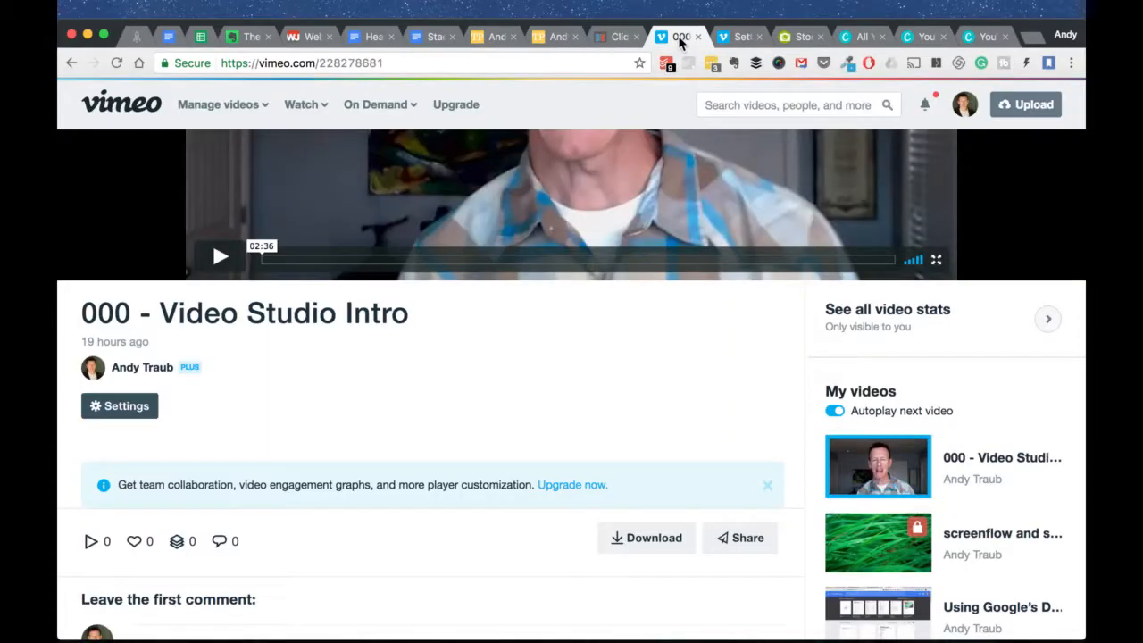
{"action": "scroll", "coordinate": [623, 270], "scroll_direction": "up", "scroll_amount": 5}
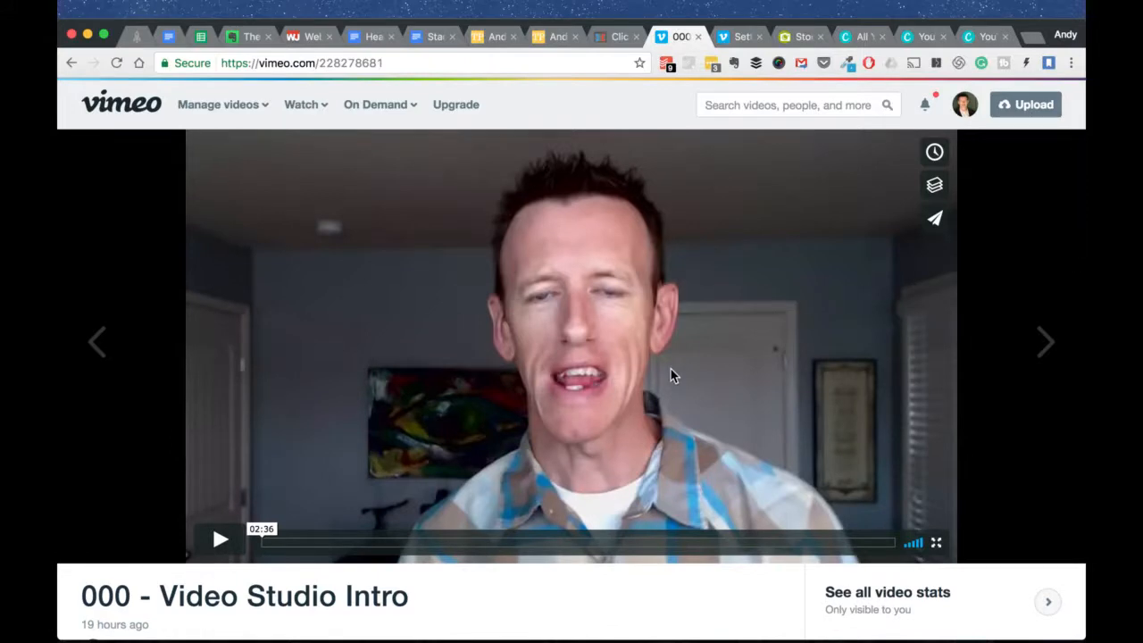
{"action": "scroll", "coordinate": [671, 369], "scroll_direction": "down", "scroll_amount": 5}
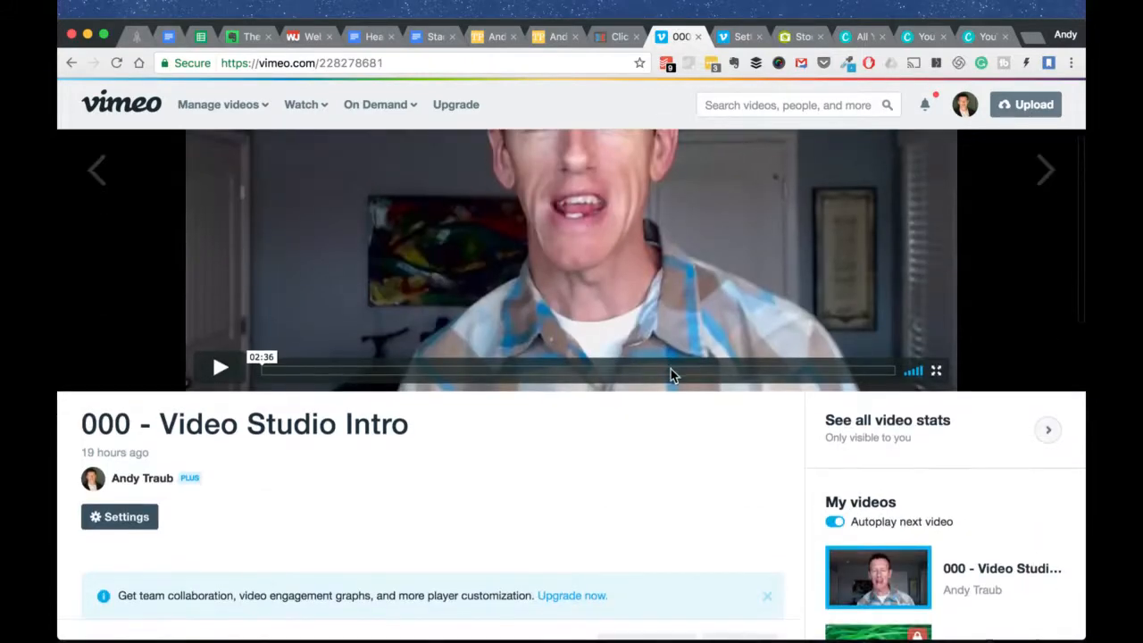
{"action": "scroll", "coordinate": [671, 375], "scroll_direction": "down", "scroll_amount": 2}
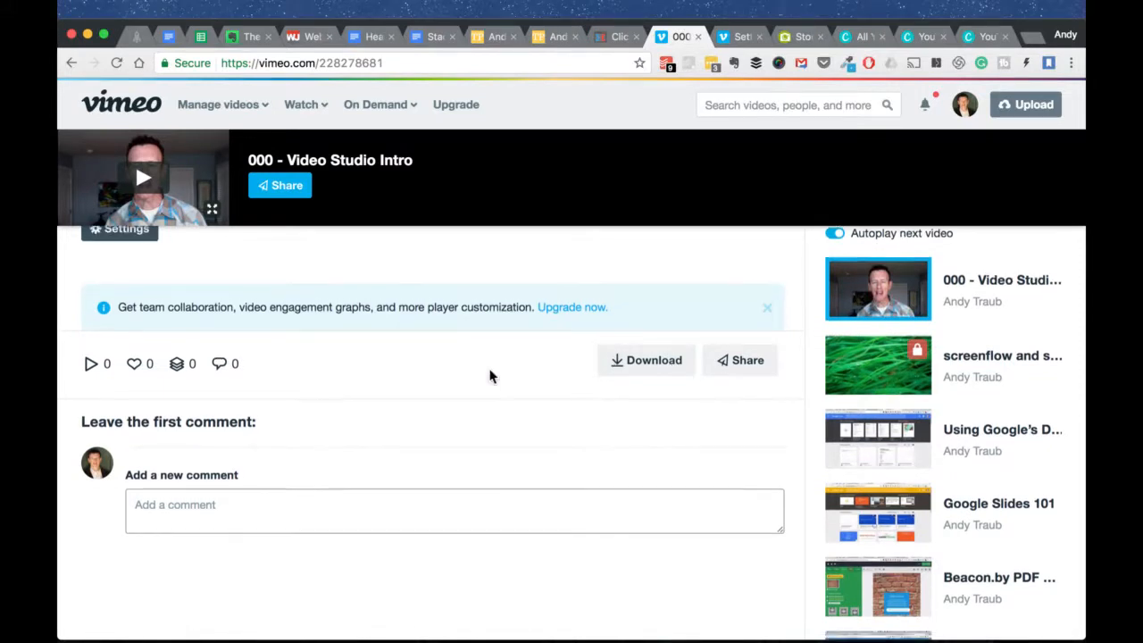
{"action": "scroll", "coordinate": [489, 375], "scroll_direction": "up", "scroll_amount": 1}
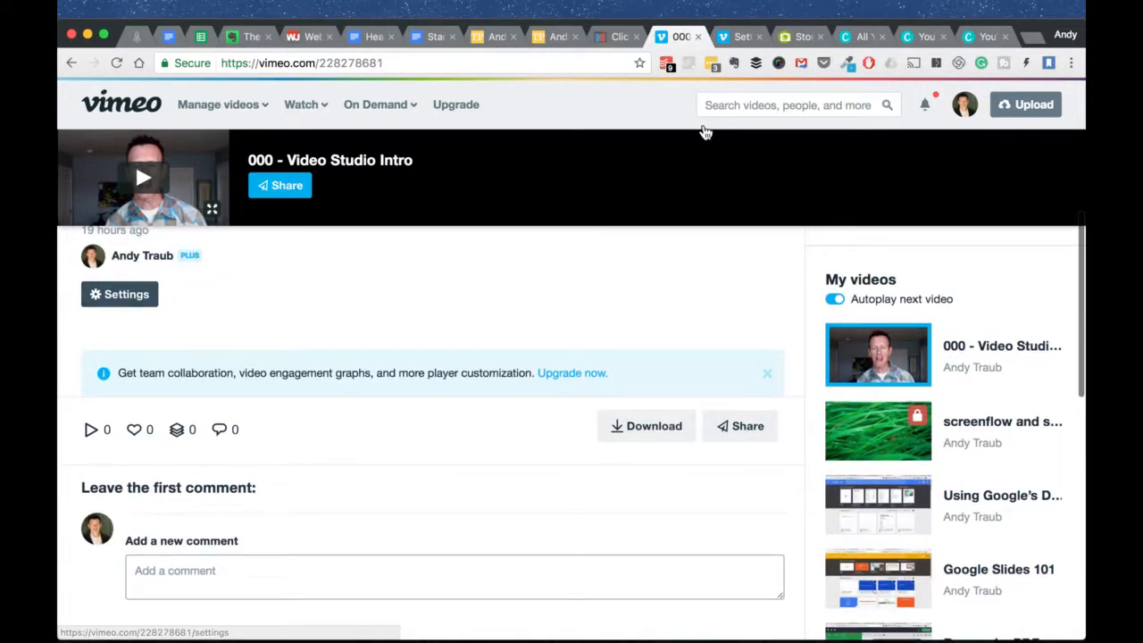
- Review the intro video's Basic settings in Vimeo down to the thumbnail options, and bring up the Depositphotos home page
{"action": "left_click", "coordinate": [745, 39]}
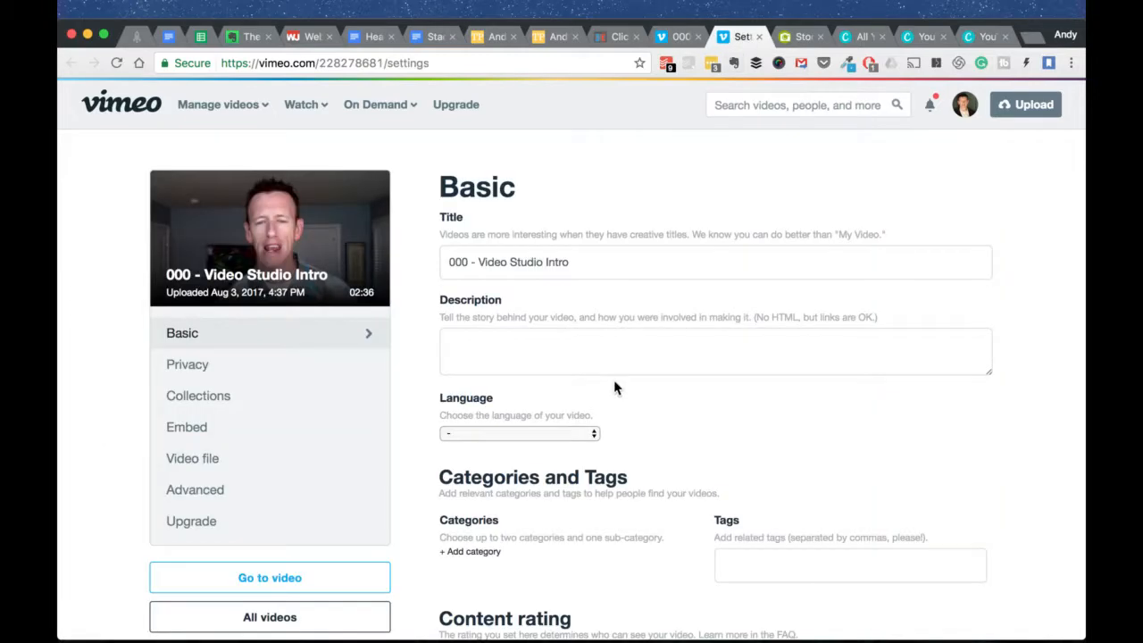
{"action": "scroll", "coordinate": [637, 477], "scroll_direction": "down", "scroll_amount": 5}
{"action": "scroll", "coordinate": [616, 460], "scroll_direction": "down", "scroll_amount": 1}
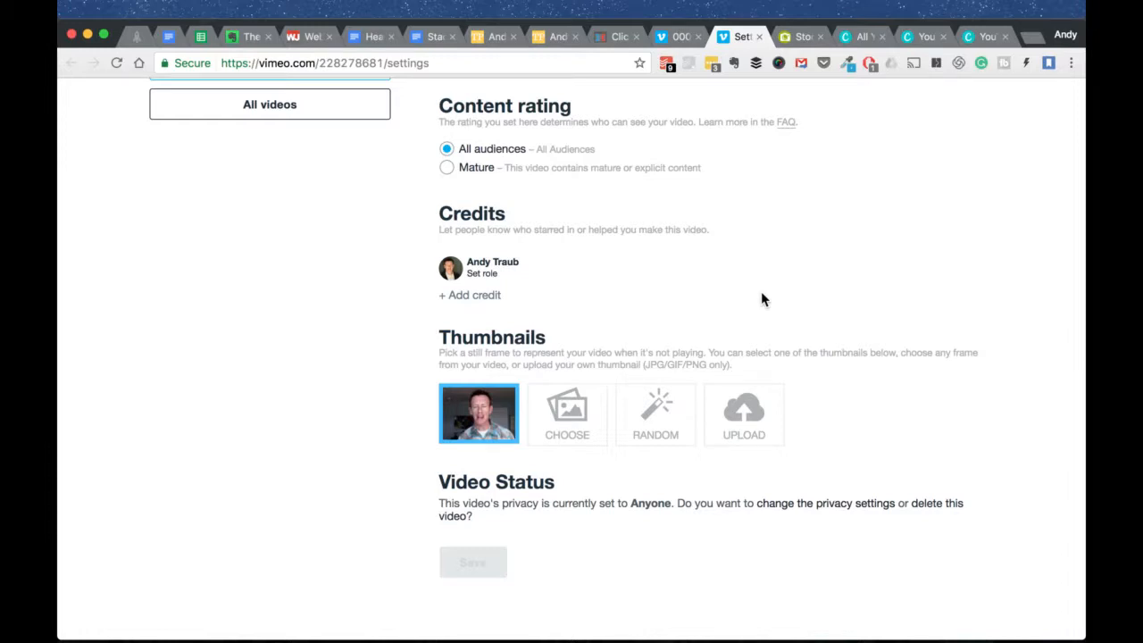
{"action": "left_click", "coordinate": [801, 37]}
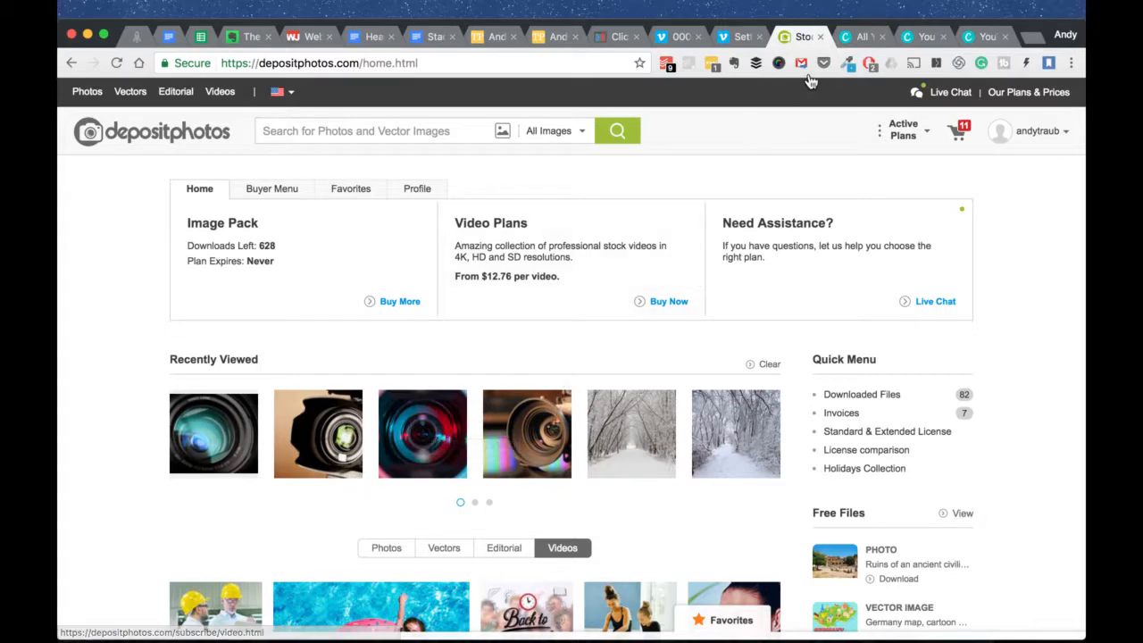
- Switch to the blank YouTube Thumbnail design in Canva and apply the "Remixed – Top of the Charts" layout
{"action": "left_click", "coordinate": [857, 37]}
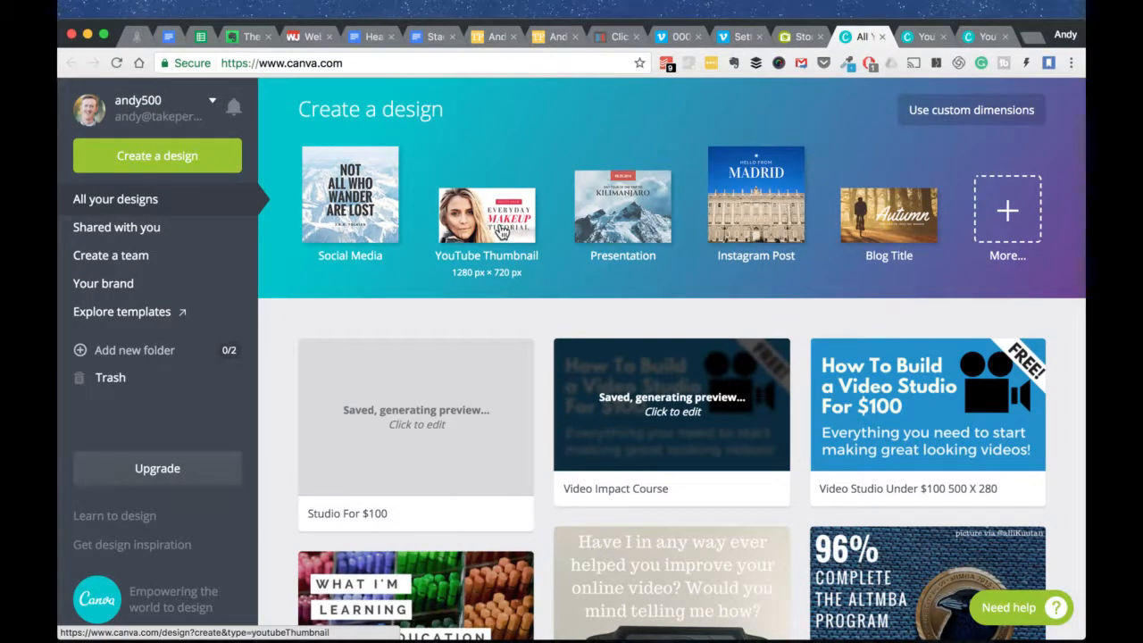
{"action": "left_click", "coordinate": [921, 37]}
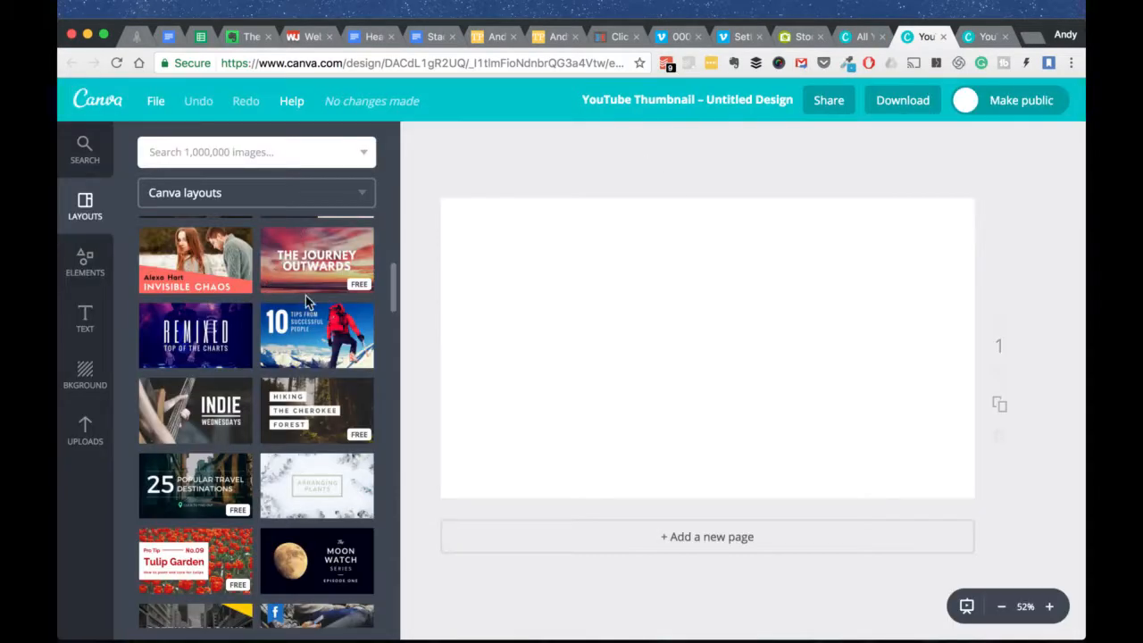
{"action": "scroll", "coordinate": [279, 411], "scroll_direction": "down", "scroll_amount": 5}
{"action": "scroll", "coordinate": [279, 411], "scroll_direction": "down", "scroll_amount": 2}
{"action": "scroll", "coordinate": [279, 411], "scroll_direction": "up", "scroll_amount": 7}
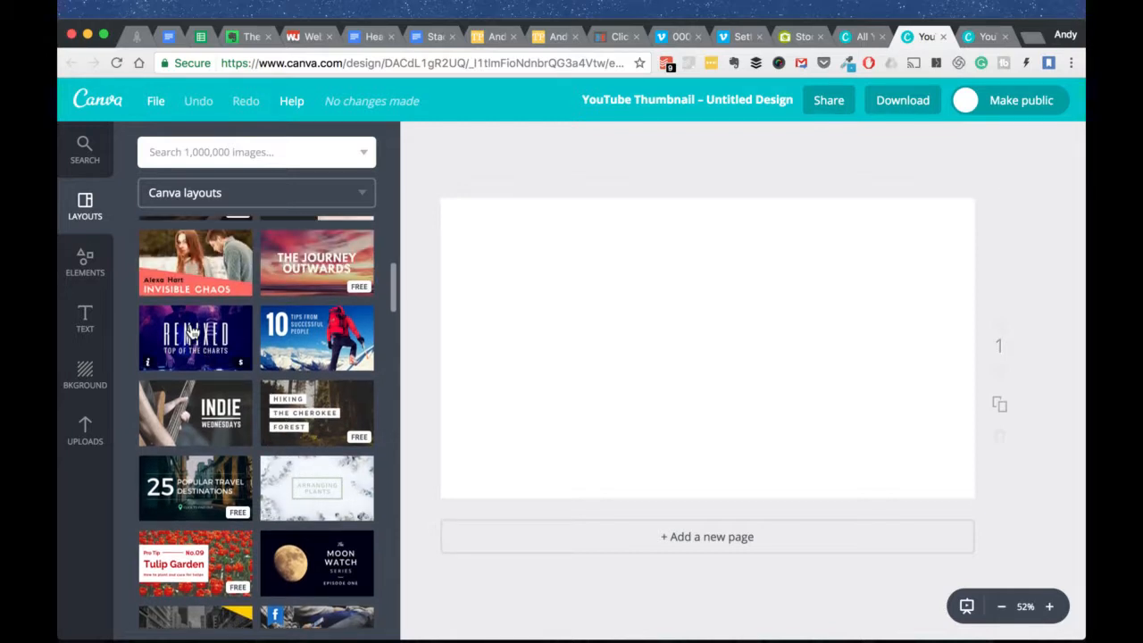
{"action": "left_click", "coordinate": [192, 332]}
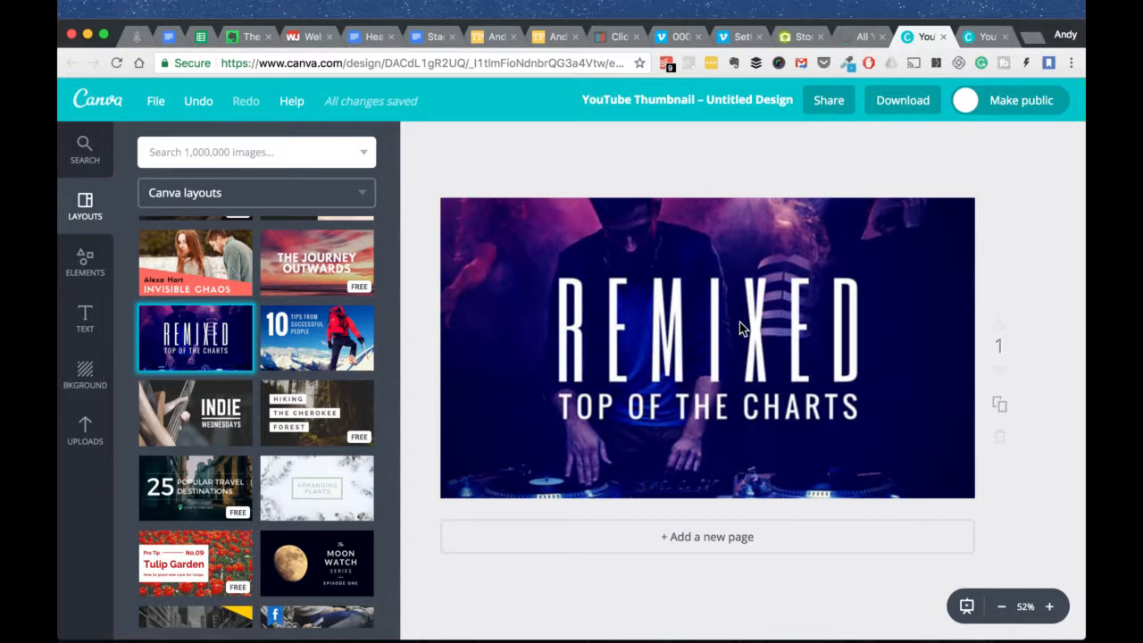
- In the Studio For $100 design, show the uploaded images and inspect page 1's heading and the dark overlay behind the text
{"action": "left_click", "coordinate": [980, 36]}
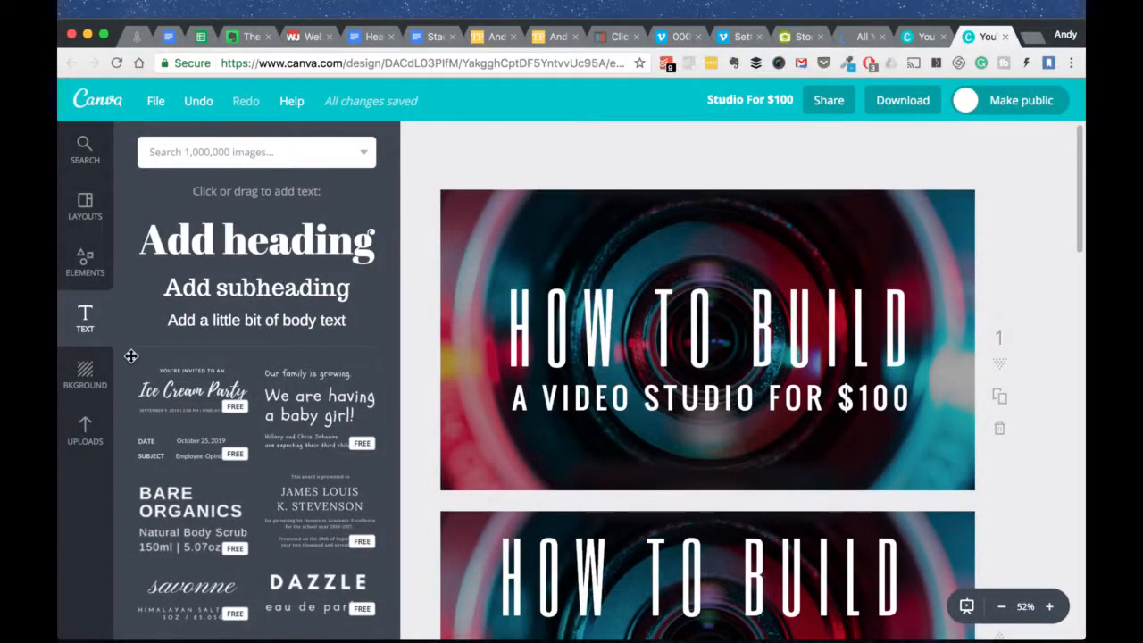
{"action": "left_click", "coordinate": [85, 433]}
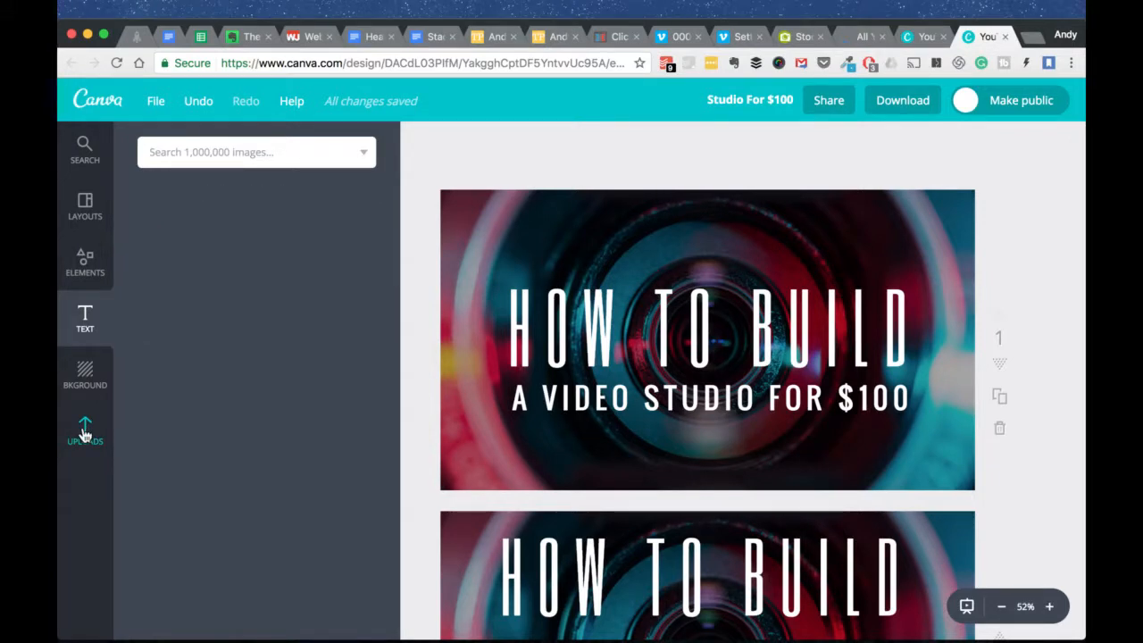
{"action": "mouse_move", "coordinate": [171, 434]}
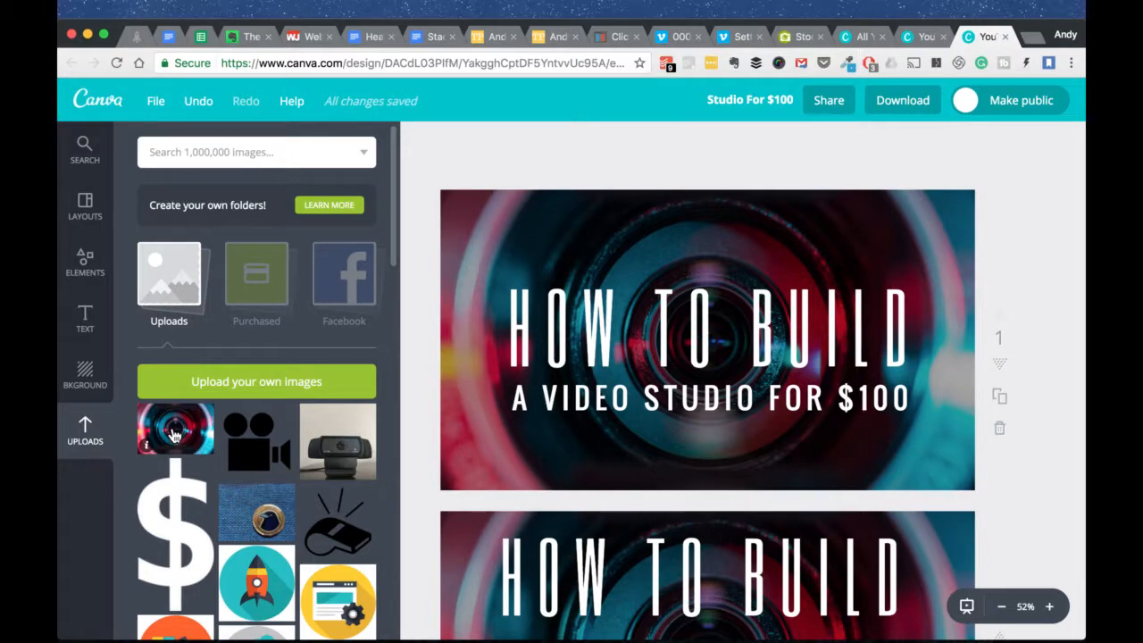
{"action": "left_click", "coordinate": [650, 323]}
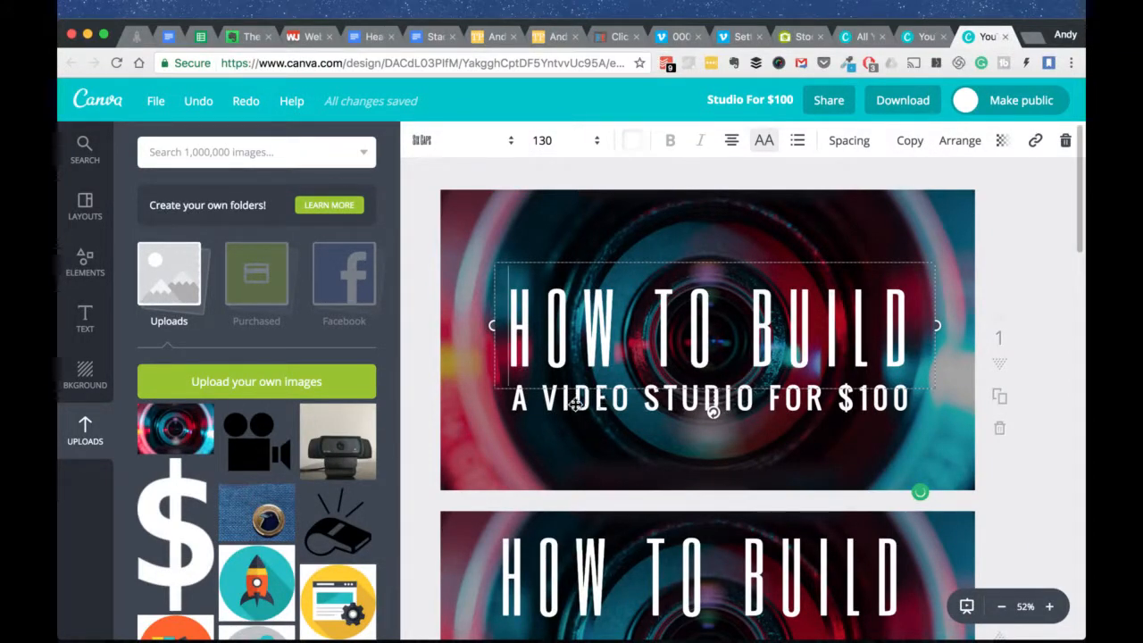
{"action": "left_click", "coordinate": [622, 408]}
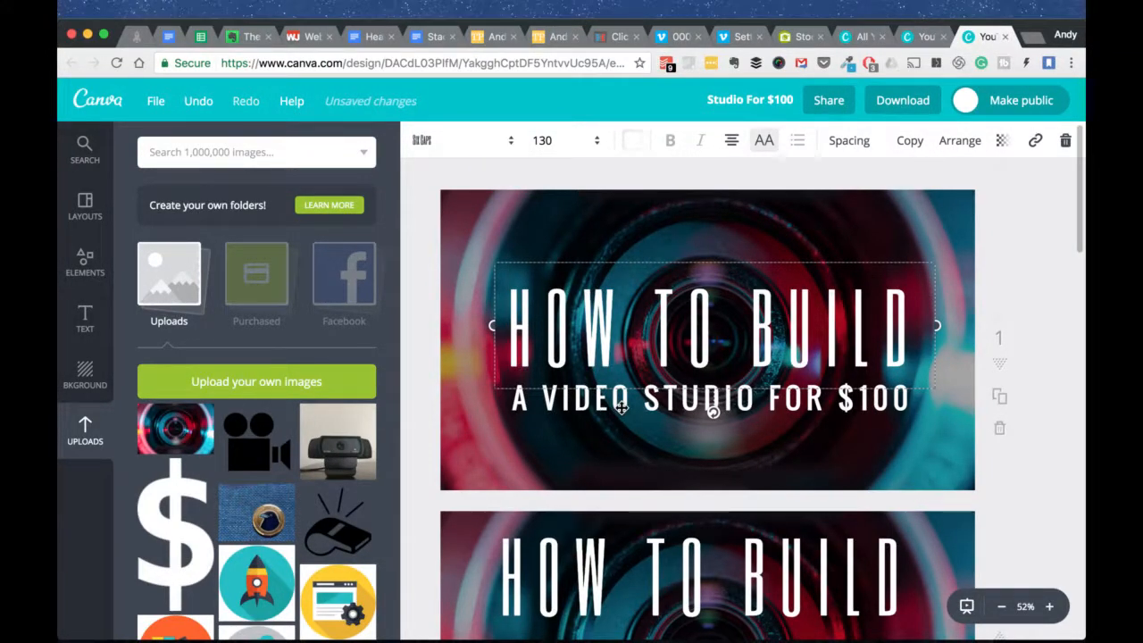
{"action": "left_click", "coordinate": [645, 421]}
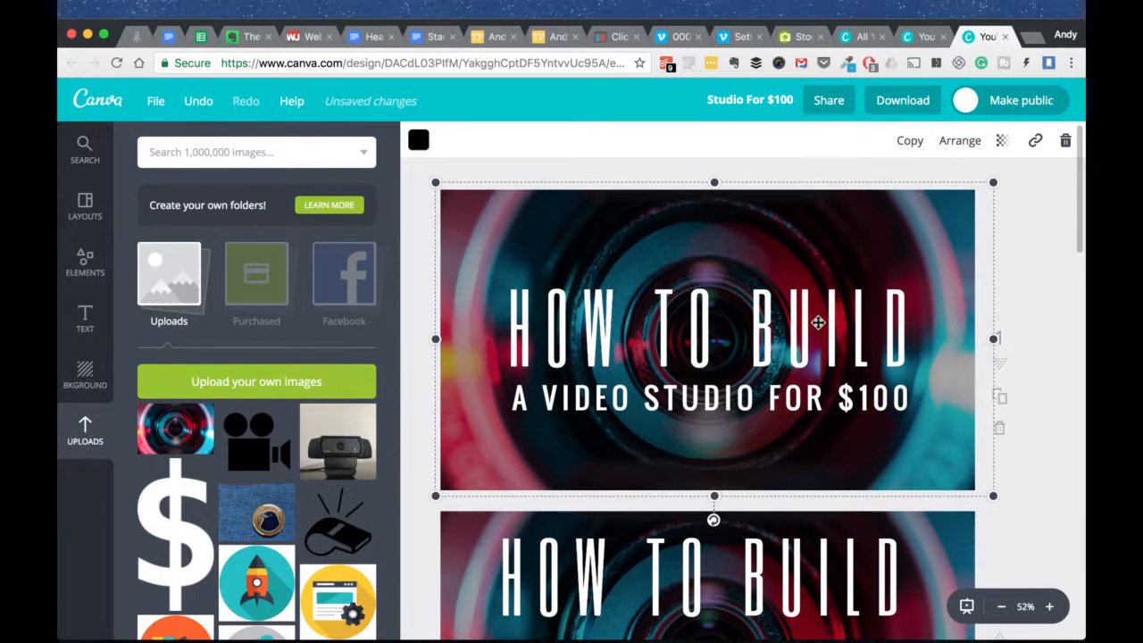
- Show the available shapes and inspect the white rectangle behind START HERE on page 2
{"action": "scroll", "coordinate": [804, 320], "scroll_direction": "down", "scroll_amount": 5}
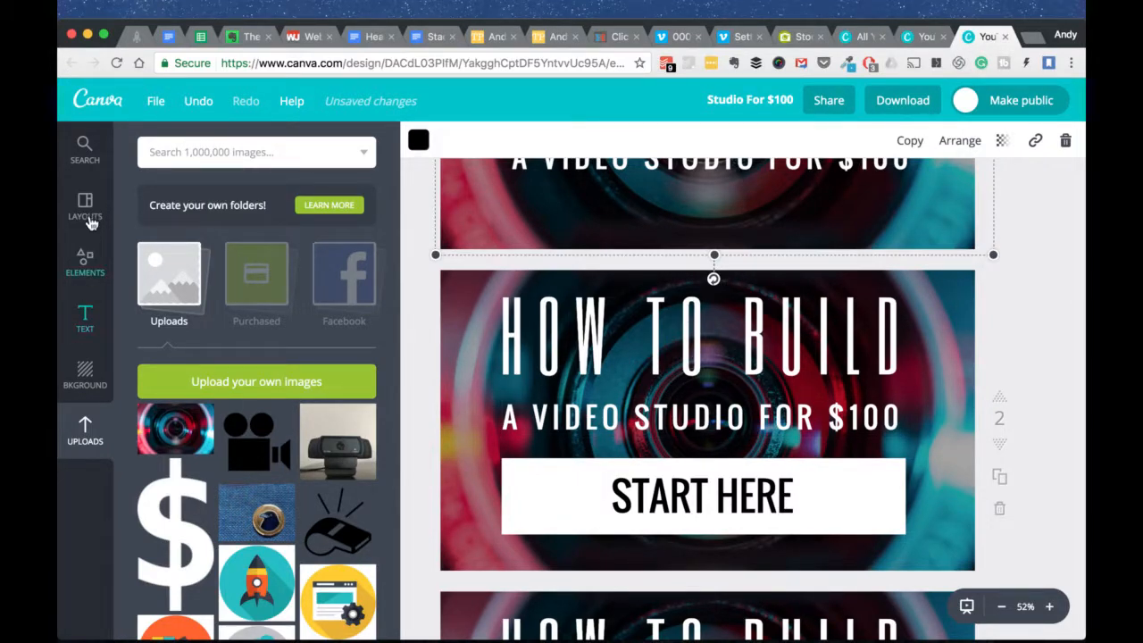
{"action": "left_click", "coordinate": [89, 274]}
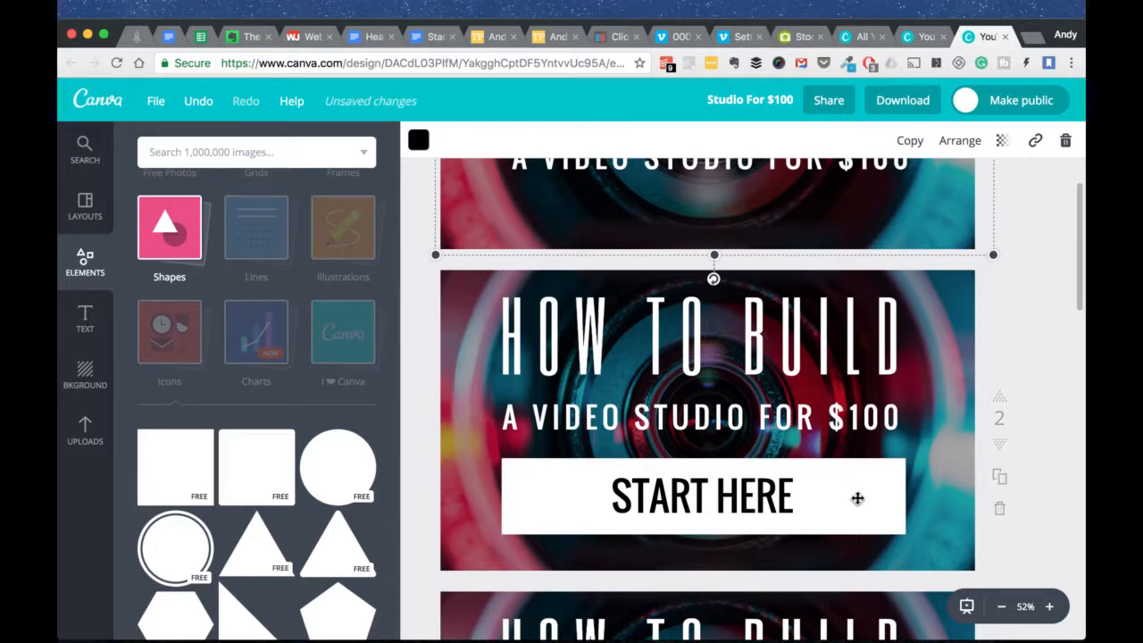
{"action": "left_click", "coordinate": [857, 498]}
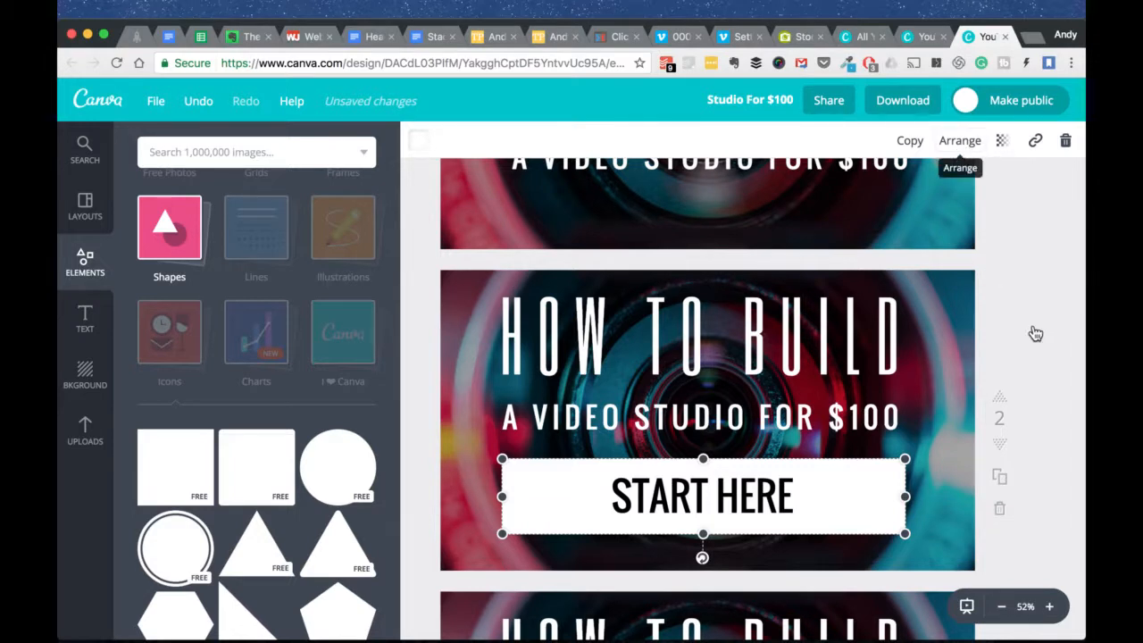
{"action": "left_click", "coordinate": [1012, 310]}
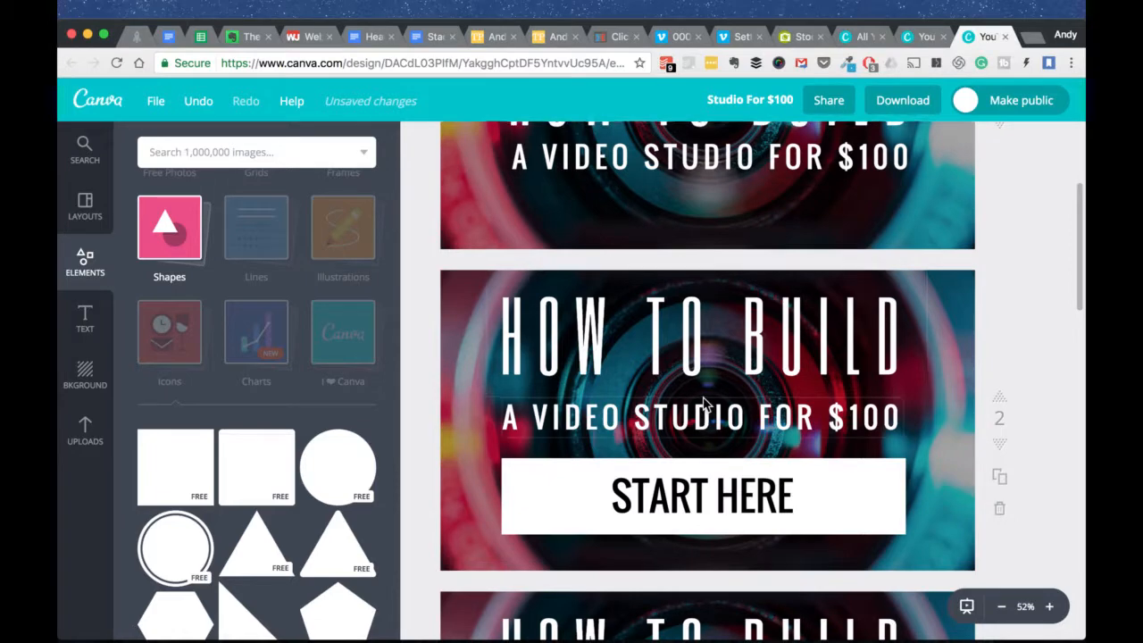
- Examine the white label on each thumbnail variation from page 2 through page 6 of the Studio For $100 design
{"action": "scroll", "coordinate": [741, 500], "scroll_direction": "down", "scroll_amount": 1}
{"action": "scroll", "coordinate": [741, 502], "scroll_direction": "down", "scroll_amount": 5}
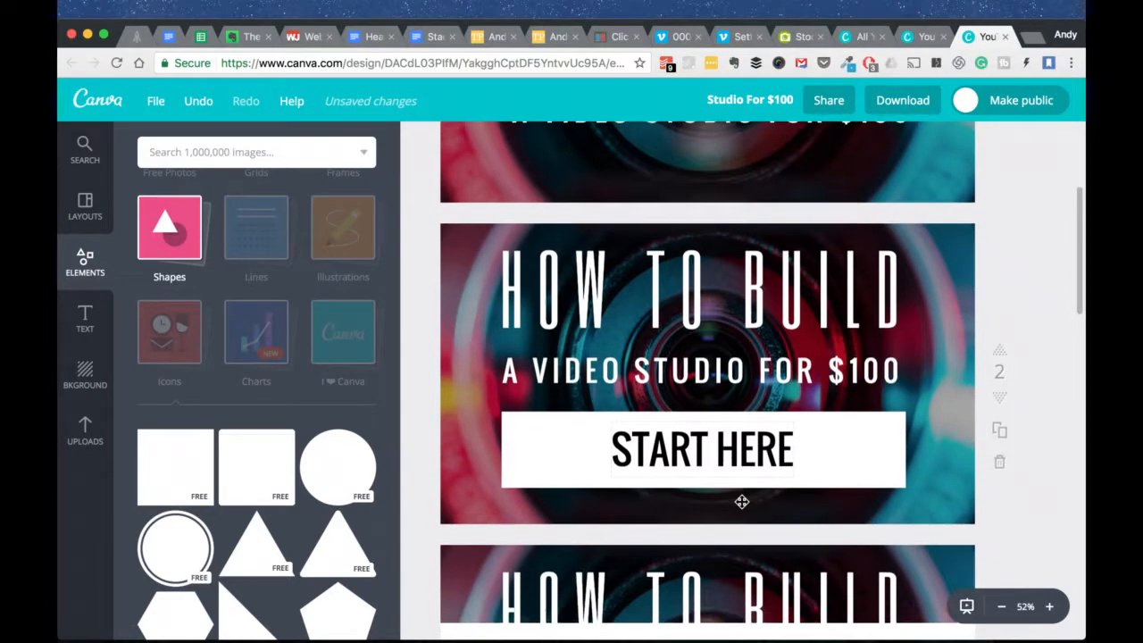
{"action": "scroll", "coordinate": [741, 502], "scroll_direction": "down", "scroll_amount": 6}
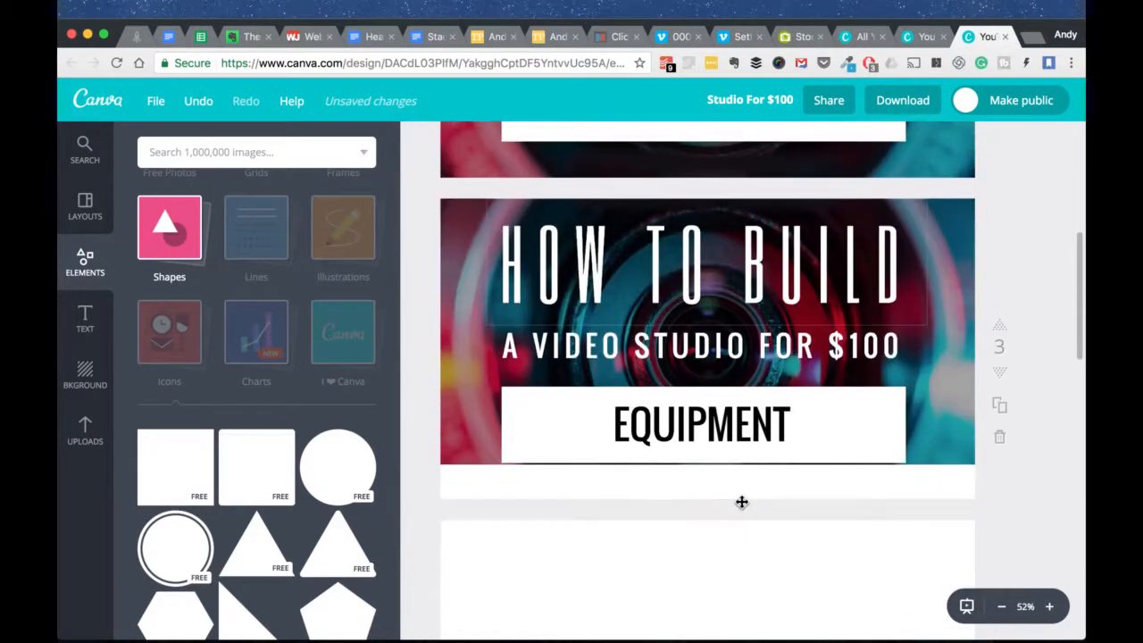
{"action": "scroll", "coordinate": [741, 501], "scroll_direction": "down", "scroll_amount": 5}
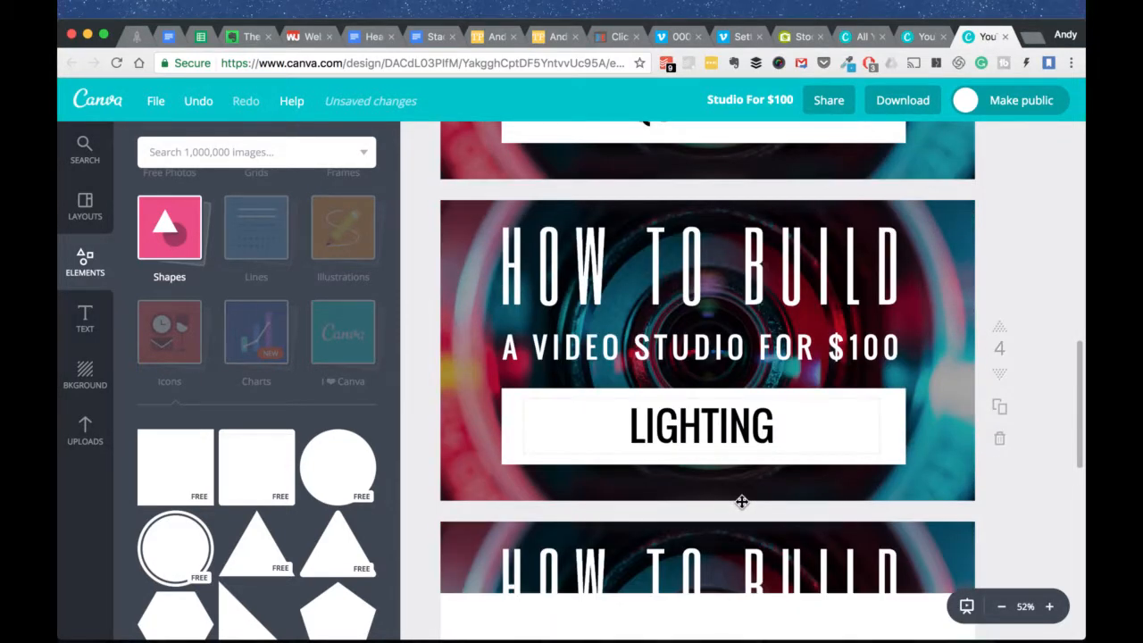
{"action": "scroll", "coordinate": [741, 502], "scroll_direction": "down", "scroll_amount": 4}
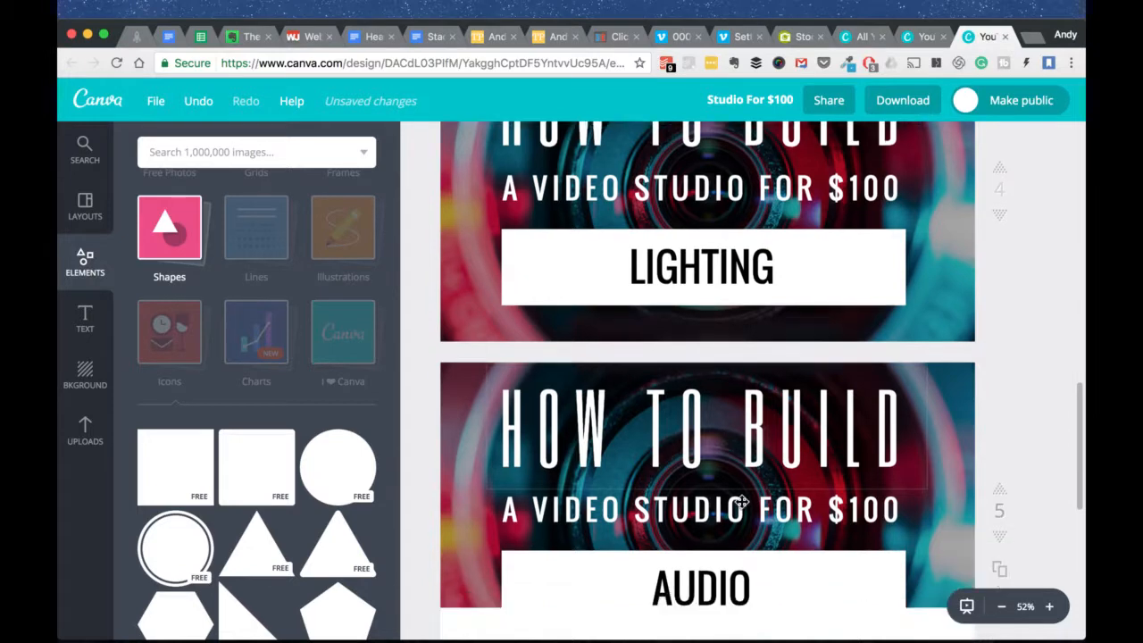
{"action": "scroll", "coordinate": [741, 502], "scroll_direction": "down", "scroll_amount": 1}
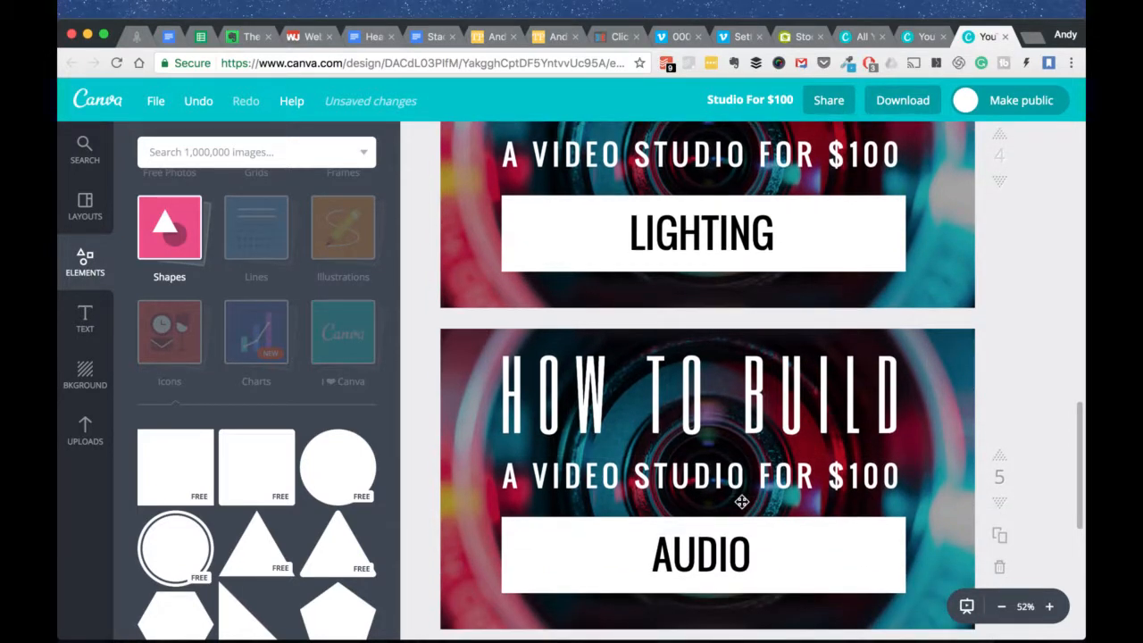
{"action": "scroll", "coordinate": [741, 502], "scroll_direction": "down", "scroll_amount": 6}
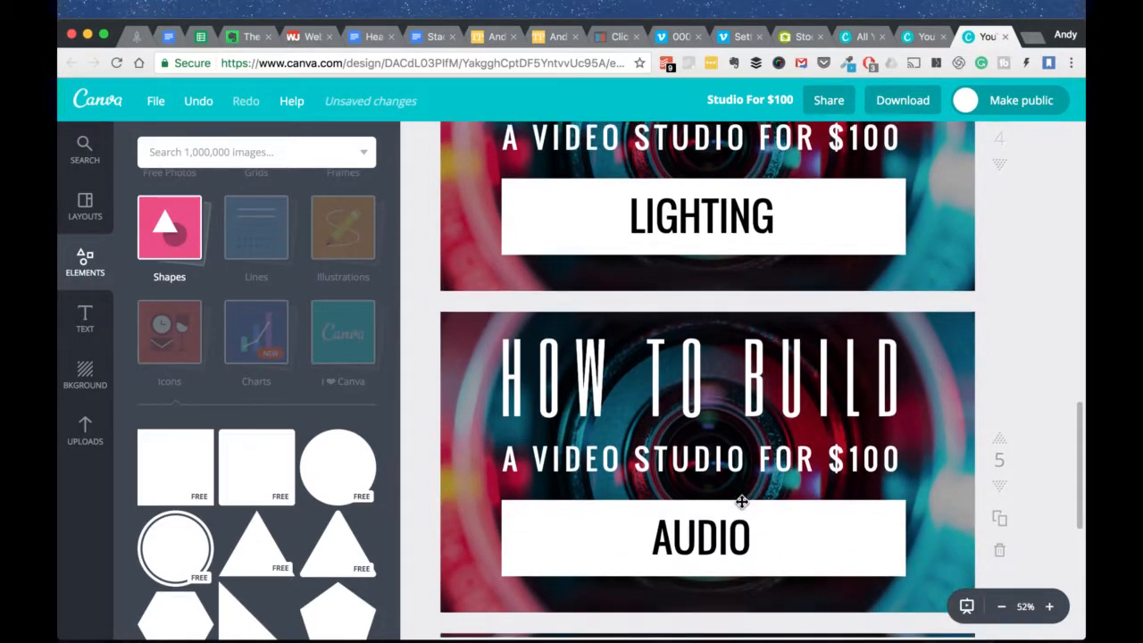
{"action": "scroll", "coordinate": [741, 501], "scroll_direction": "down", "scroll_amount": 3}
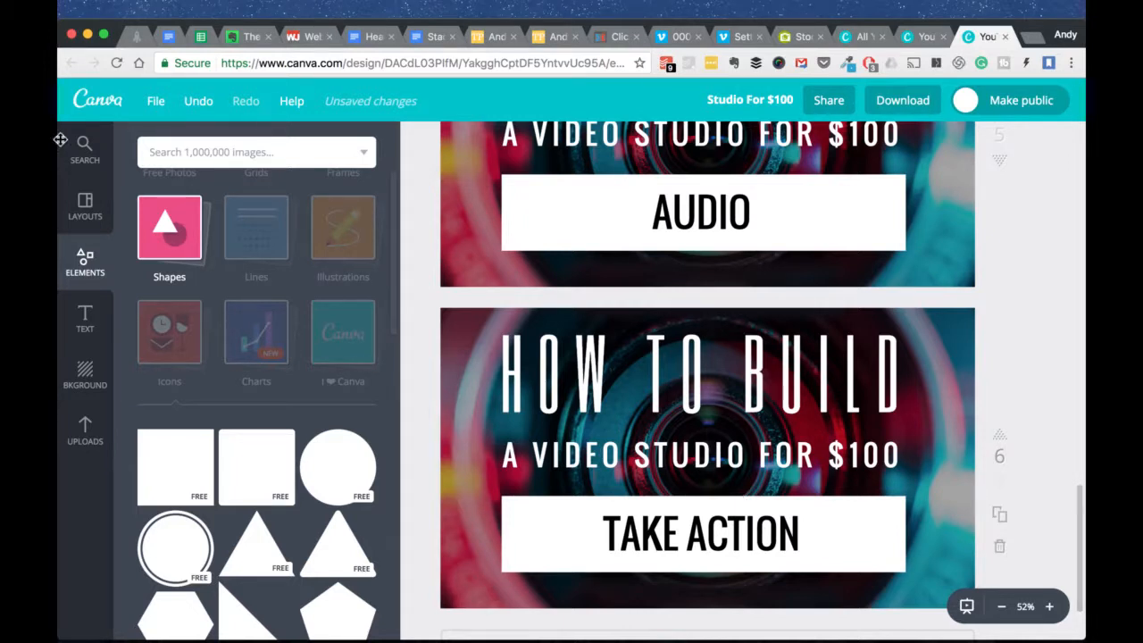
- Stay on the Studio For $100 design when asked about leaving, and return to the Canva home page from the untitled thumbnail design instead
{"action": "left_click", "coordinate": [96, 109]}
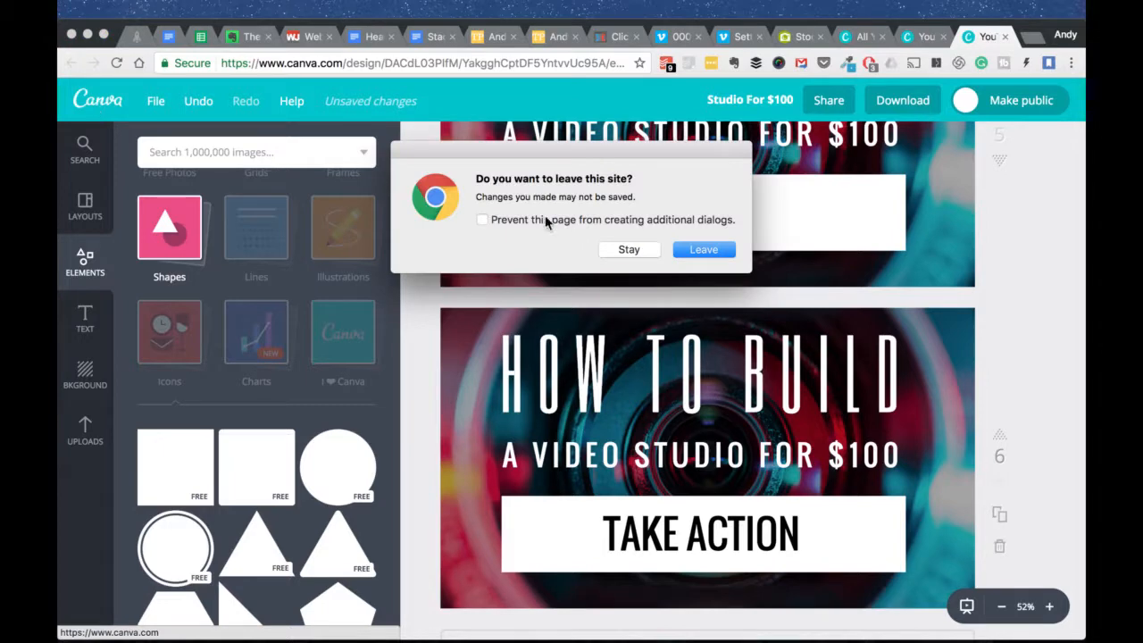
{"action": "left_click", "coordinate": [629, 249]}
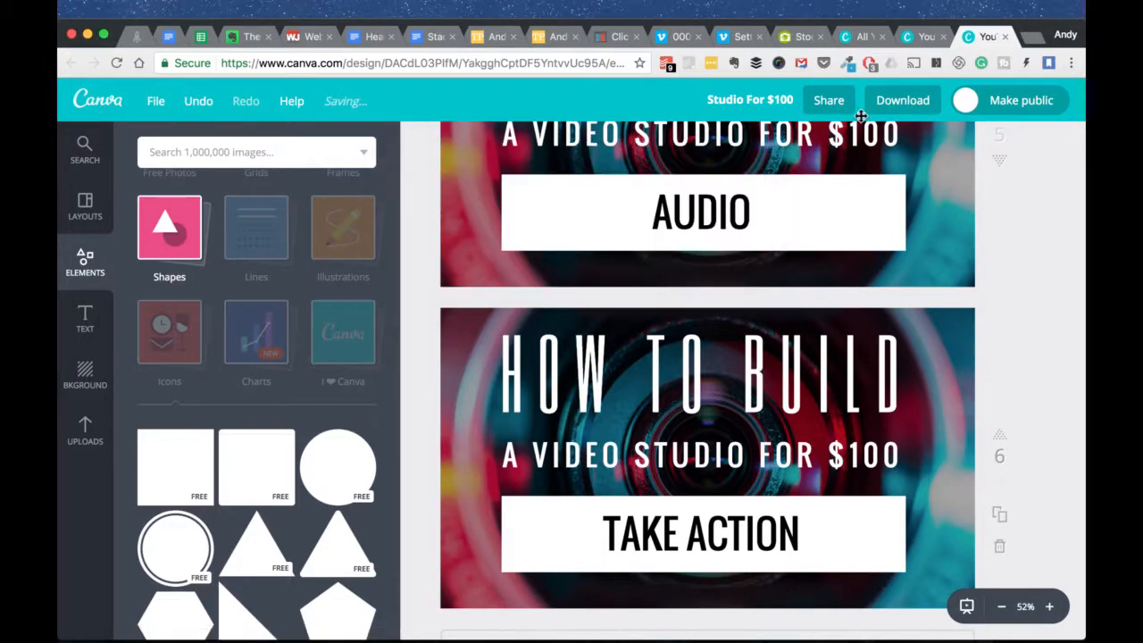
{"action": "left_click", "coordinate": [920, 36]}
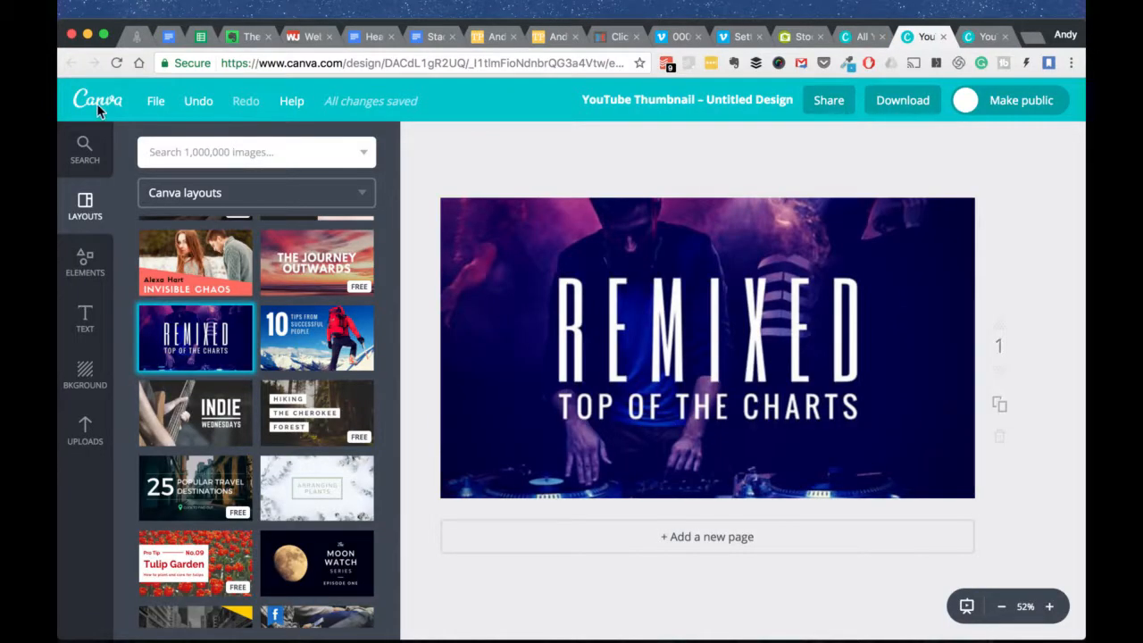
{"action": "left_click", "coordinate": [97, 106]}
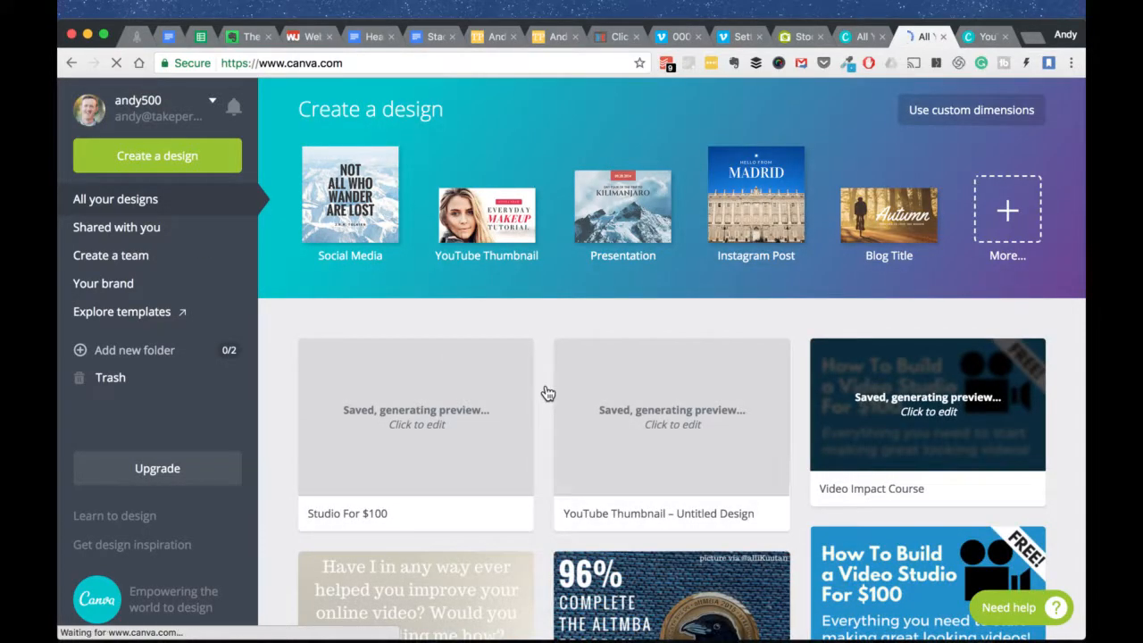
- Look through the saved designs on the Canva home page as far as the Ultimate Evernote Bundle card
{"action": "scroll", "coordinate": [889, 568], "scroll_direction": "down", "scroll_amount": 3}
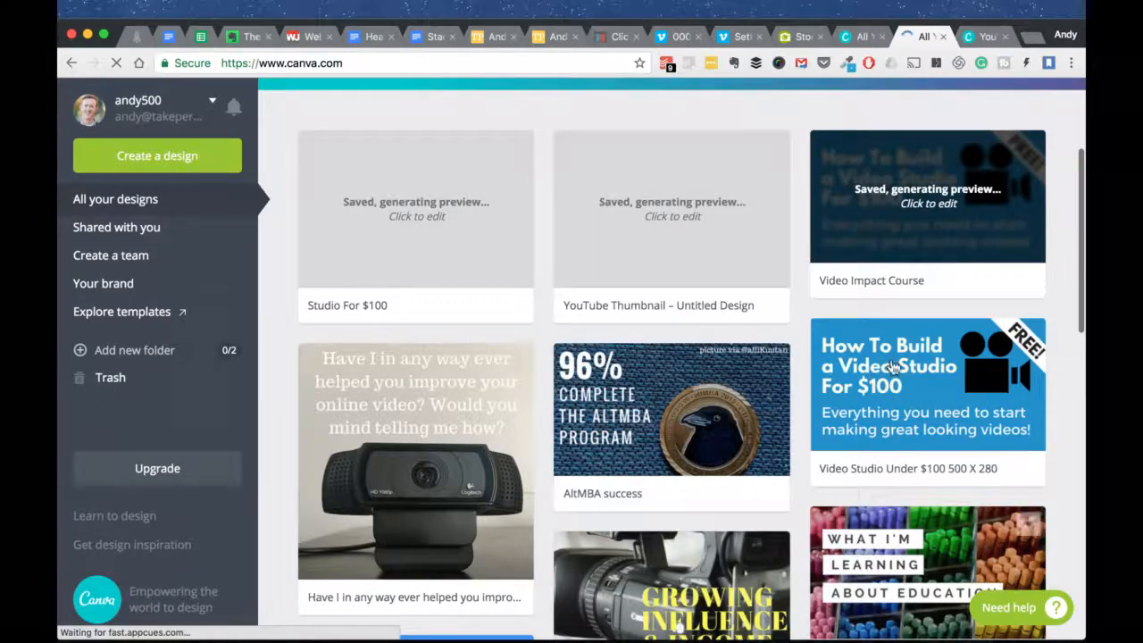
{"action": "scroll", "coordinate": [883, 382], "scroll_direction": "down", "scroll_amount": 3}
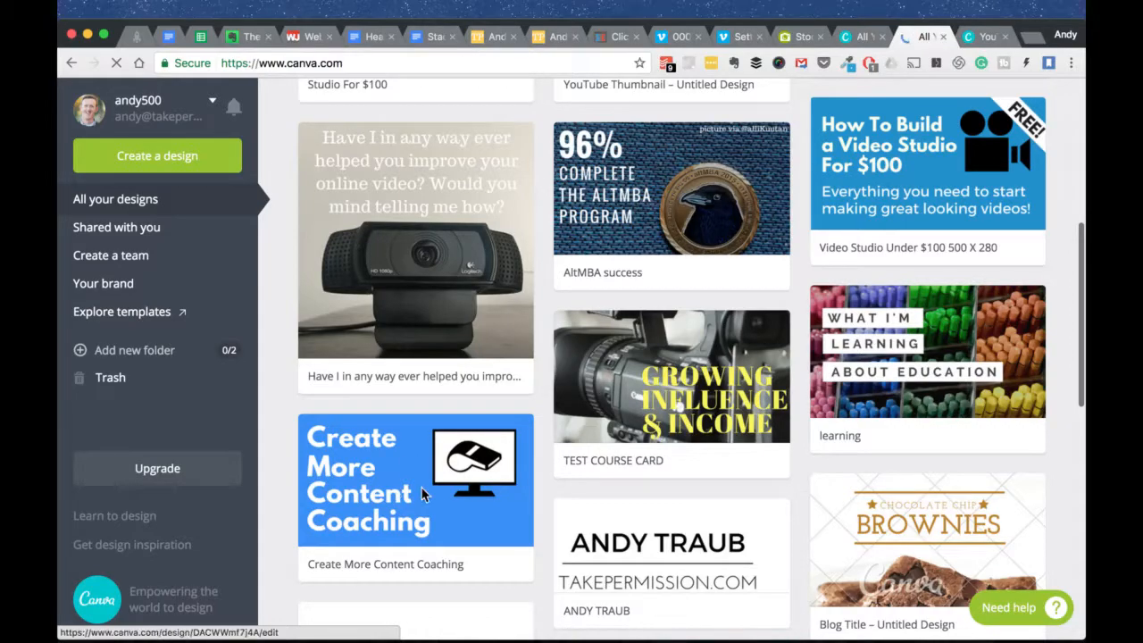
{"action": "scroll", "coordinate": [446, 488], "scroll_direction": "down", "scroll_amount": 3}
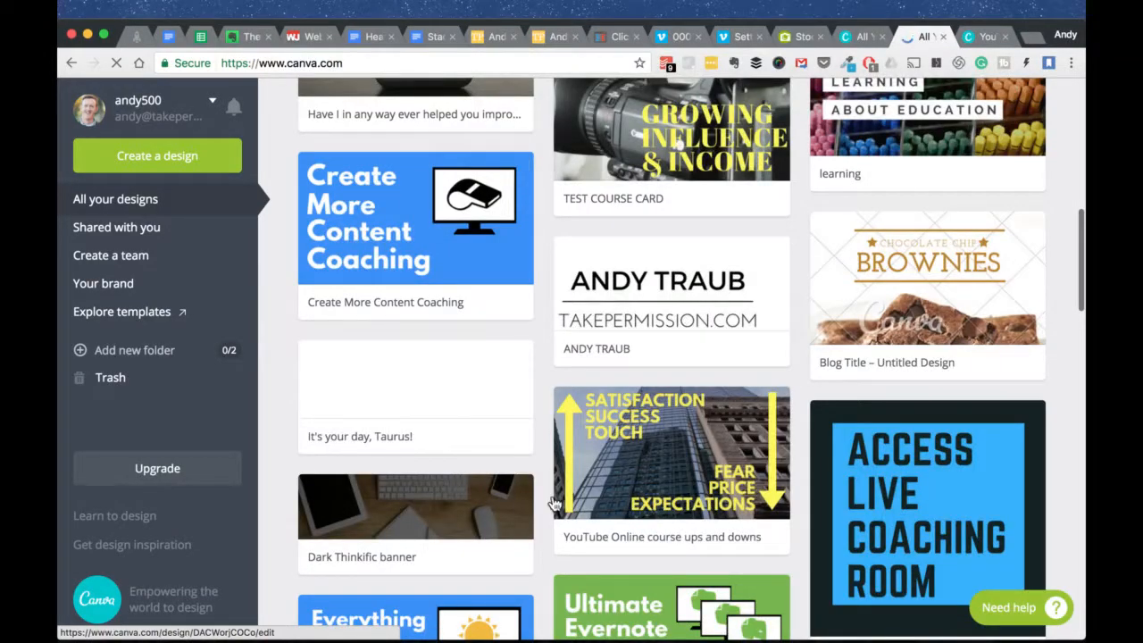
{"action": "scroll", "coordinate": [553, 468], "scroll_direction": "down", "scroll_amount": 2}
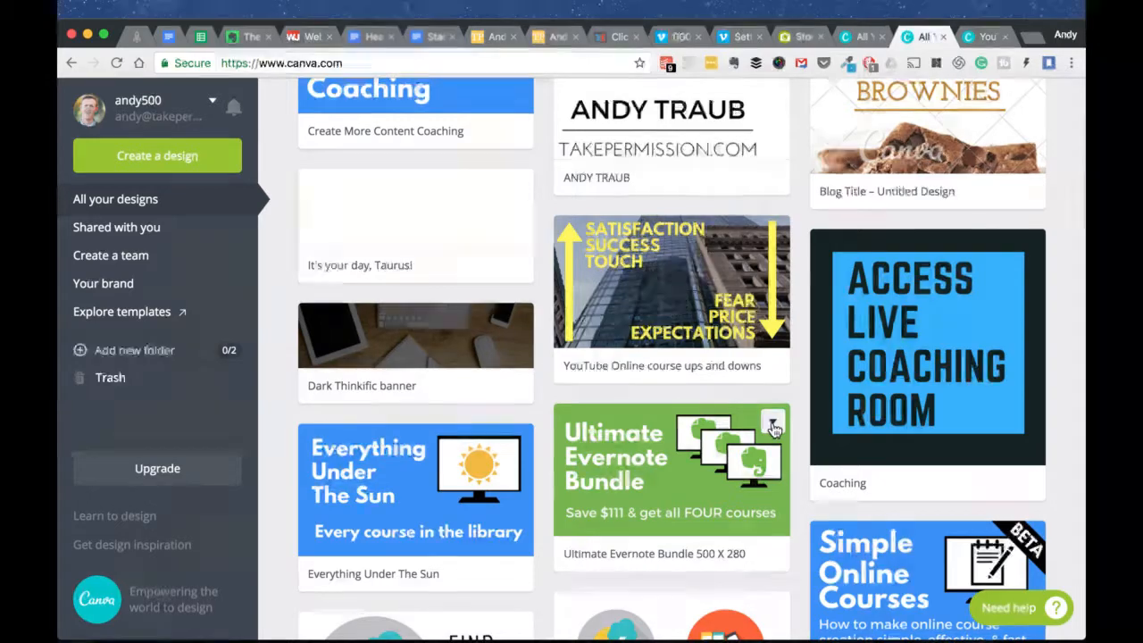
{"action": "key", "text": "super+l"}
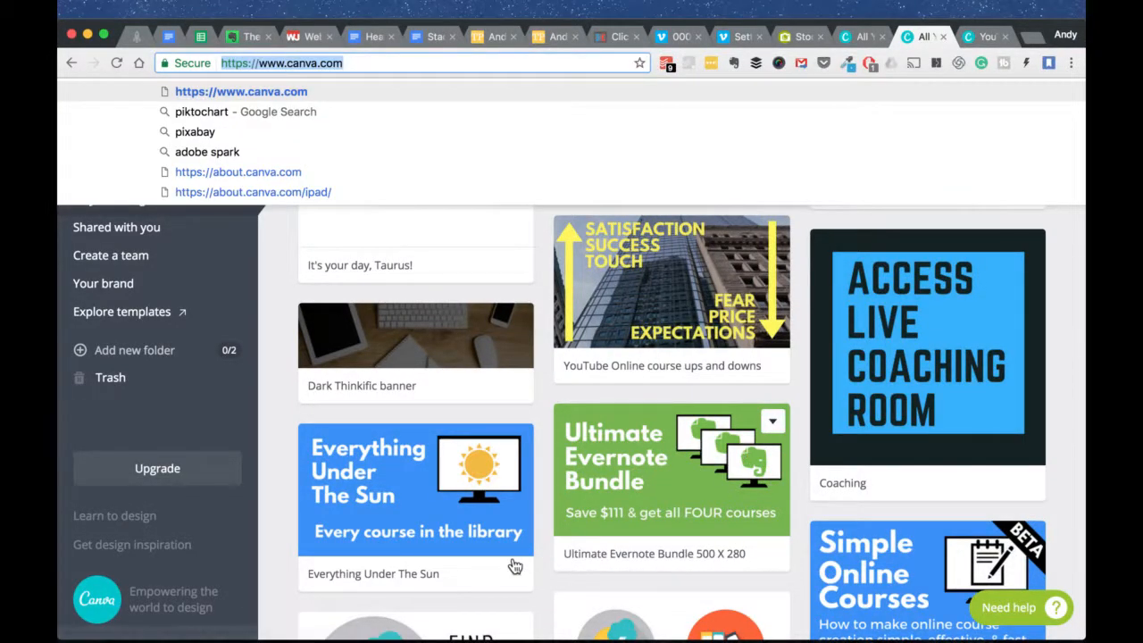
{"action": "left_click", "coordinate": [265, 398]}
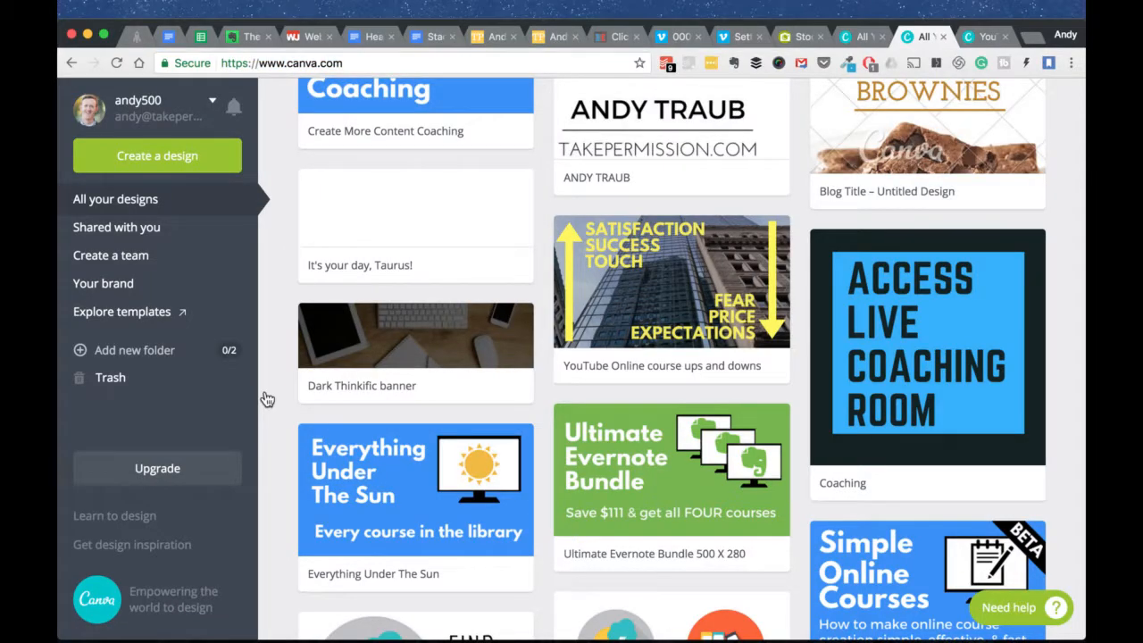